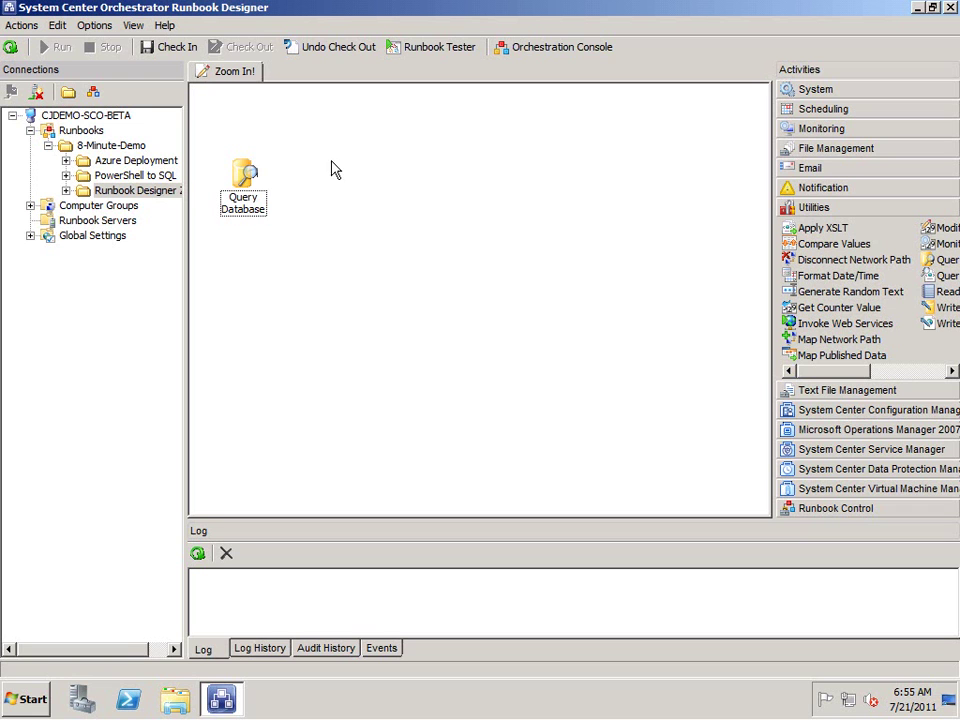
Step: Open the Query Database query in the larger Expand editor, moved top-left and enlarged
double_click(245, 175)
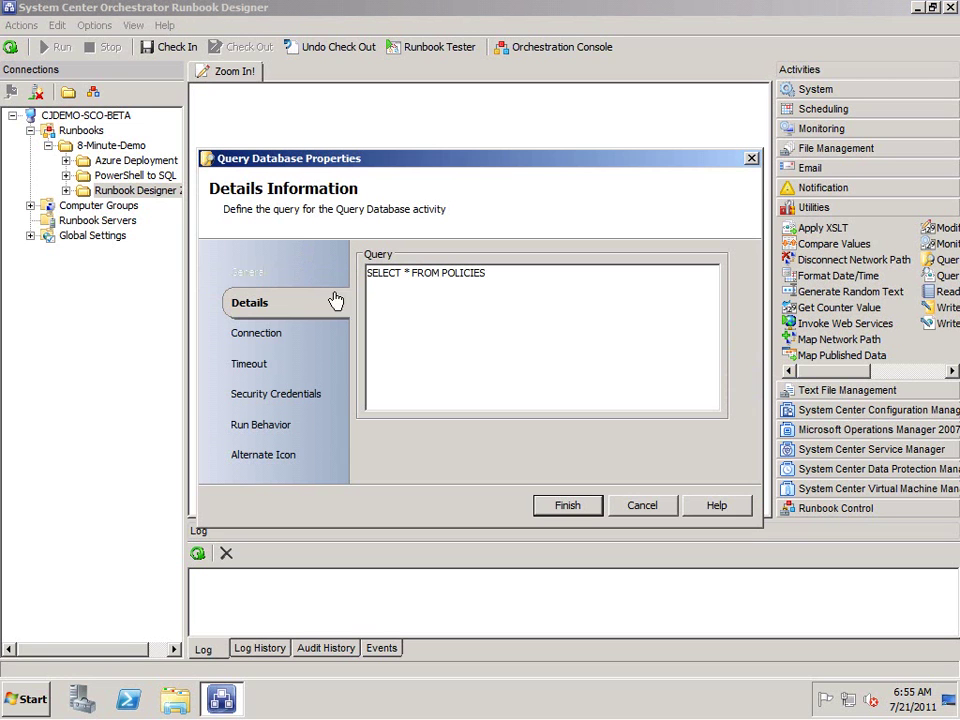
right_click(447, 280)
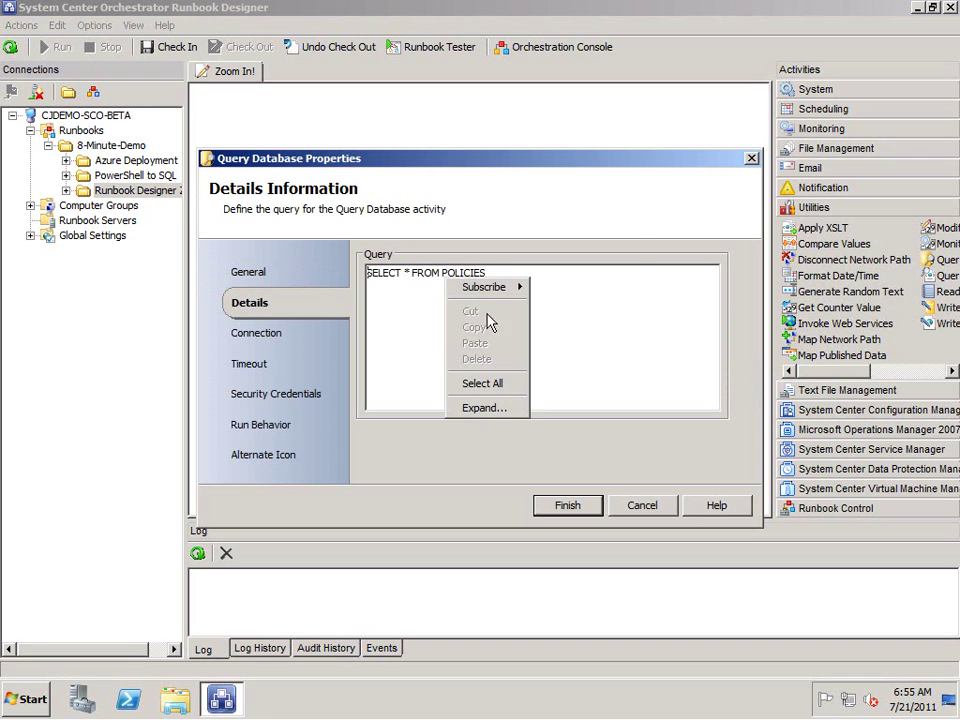
click(486, 415)
drag(462, 252, 284, 101)
drag(458, 293, 832, 620)
click(453, 253)
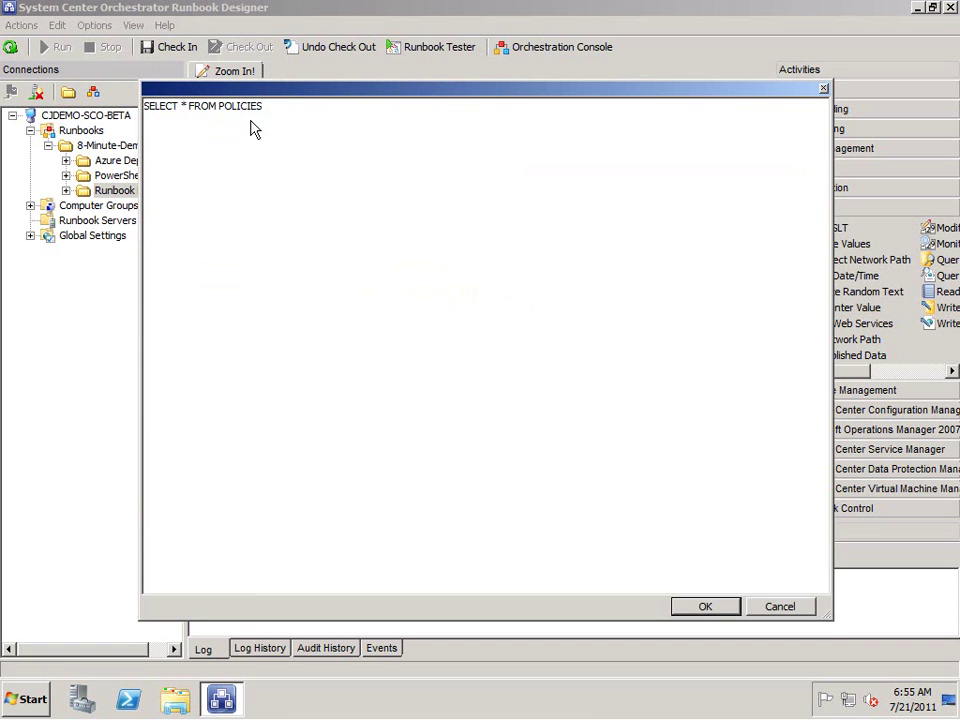
Step: Zoom the editor and append WHERE Name LIKE '%Zoom%' to the POLICIES query, then accept
scroll(350, 190, up, 1)
scroll(352, 190, up, 5)
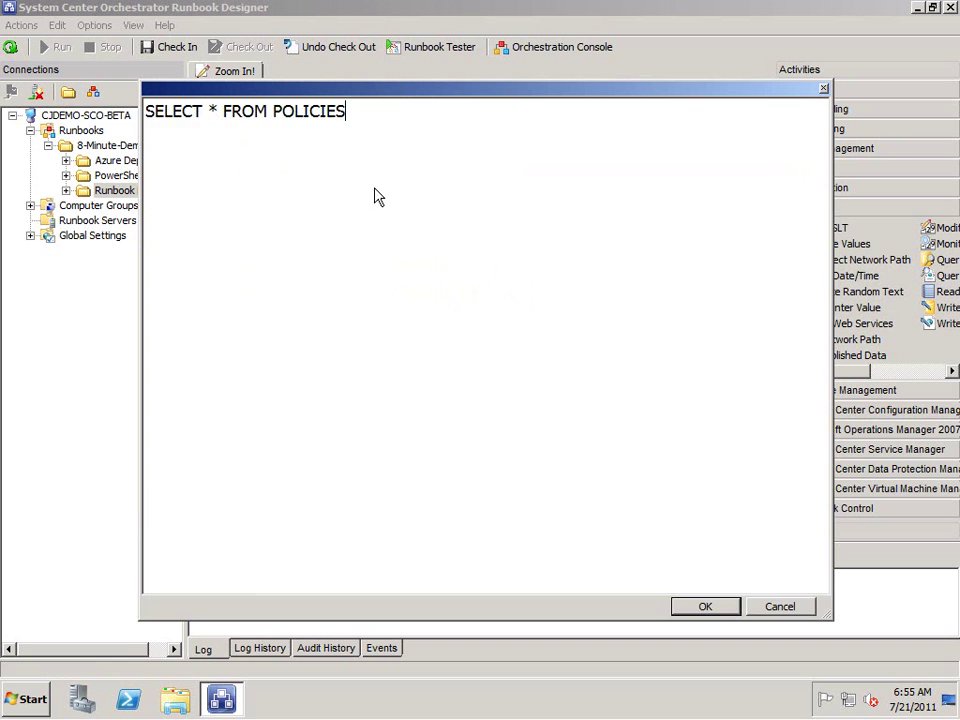
scroll(378, 204, up, 5)
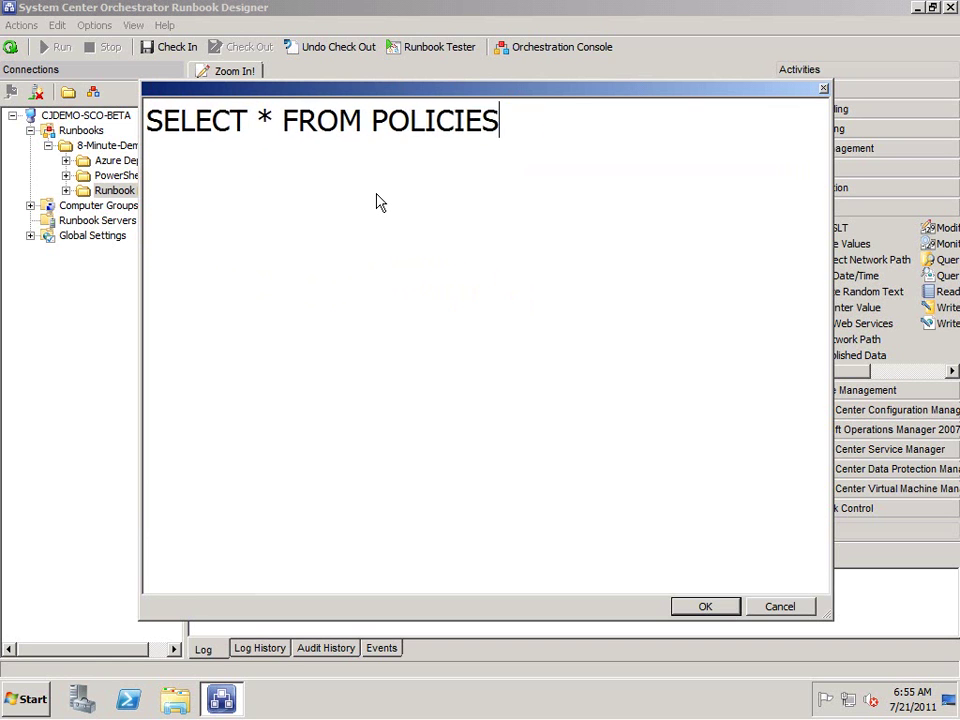
scroll(388, 210, up, 1)
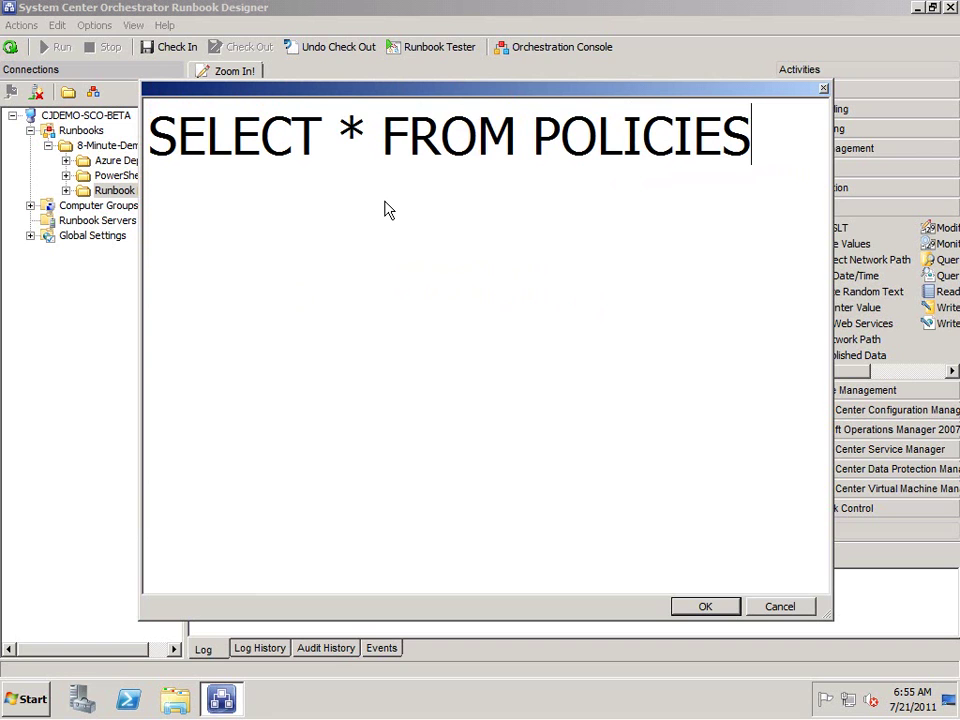
text(d)
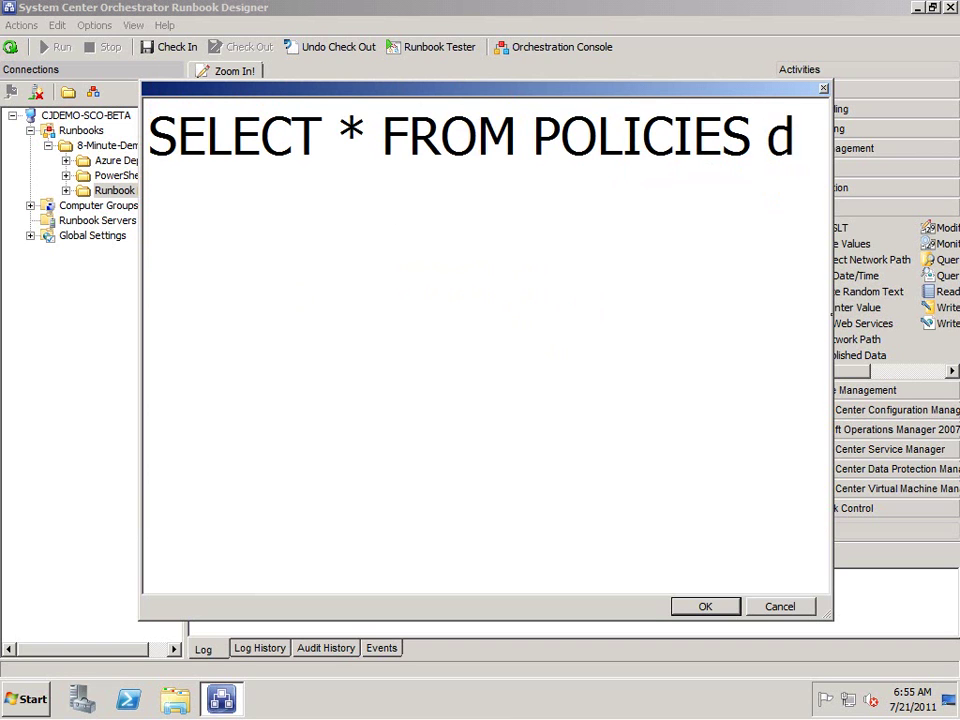
text(gfdsfsd)
key(BackSpace)
key(BackSpace)
key(BackSpace)
key(BackSpace)
key(BackSpace)
key(BackSpace)
key(BackSpace)
key(BackSpace)
key(BackSpace)
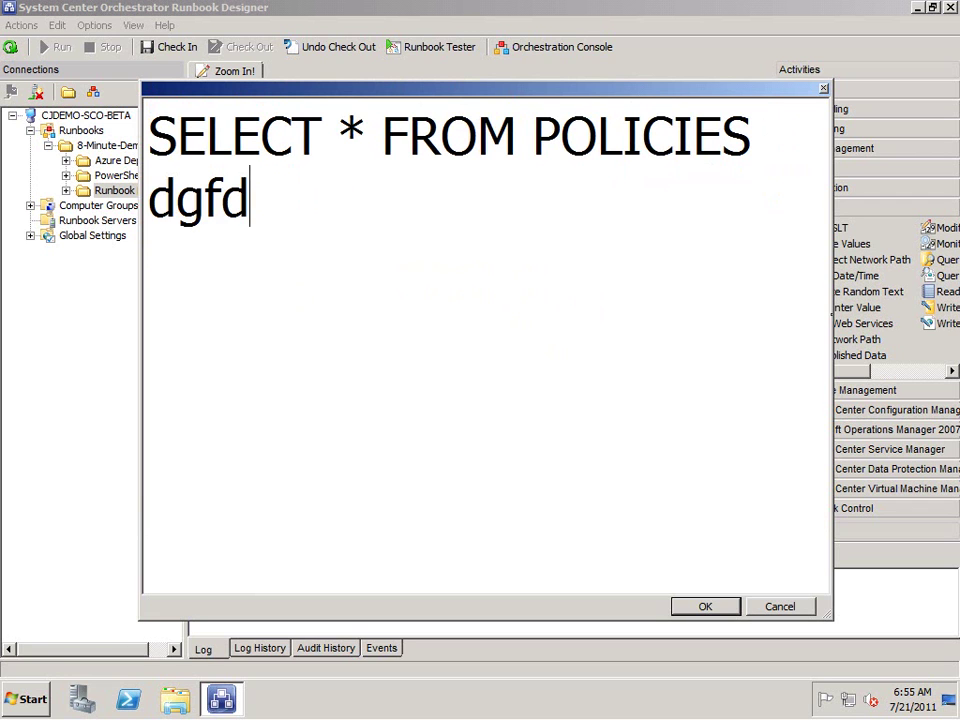
text(WH)
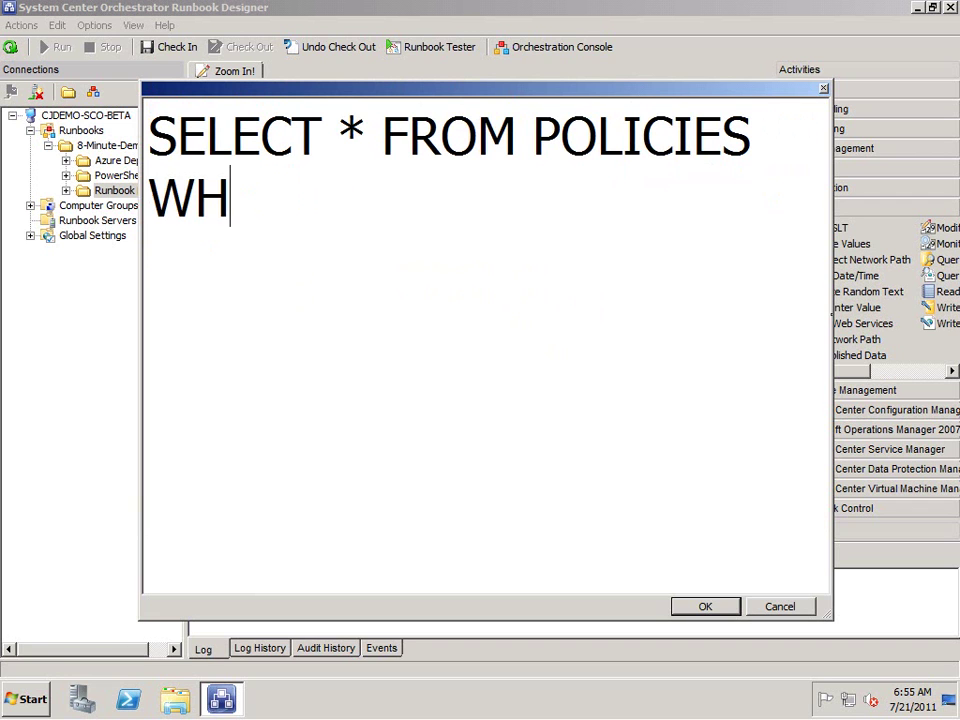
text(ERE Name LIKE)
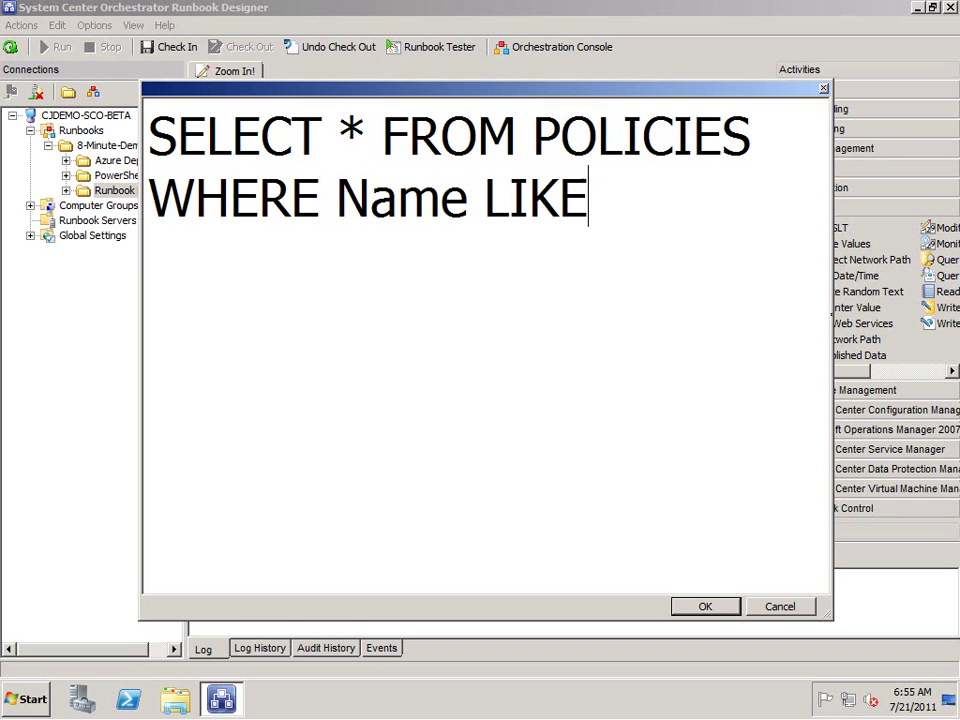
text( '%Zoom%')
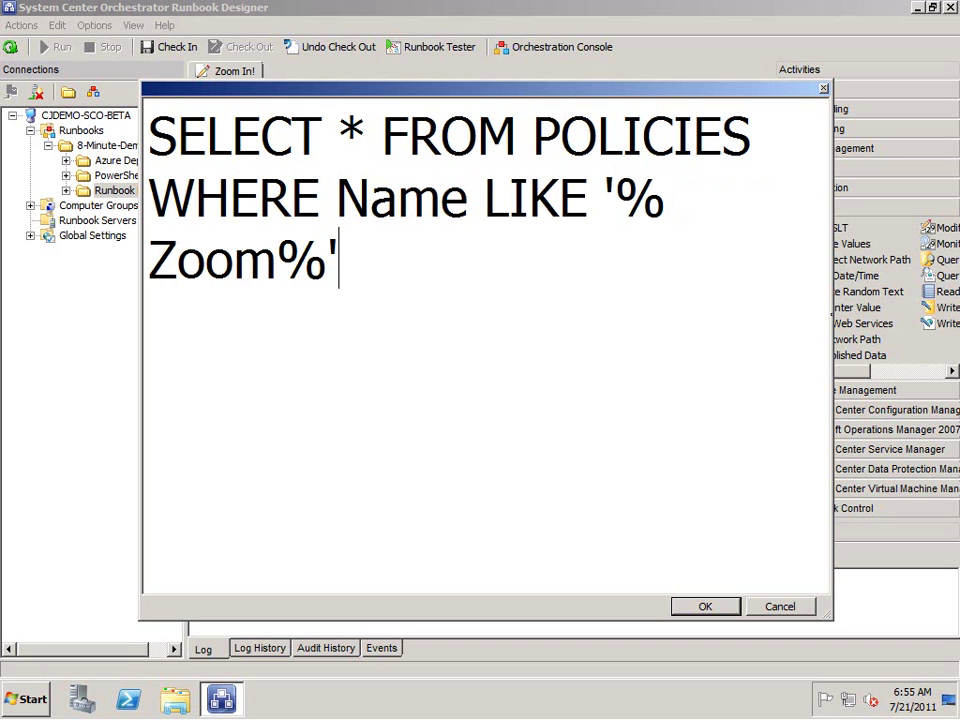
click(705, 606)
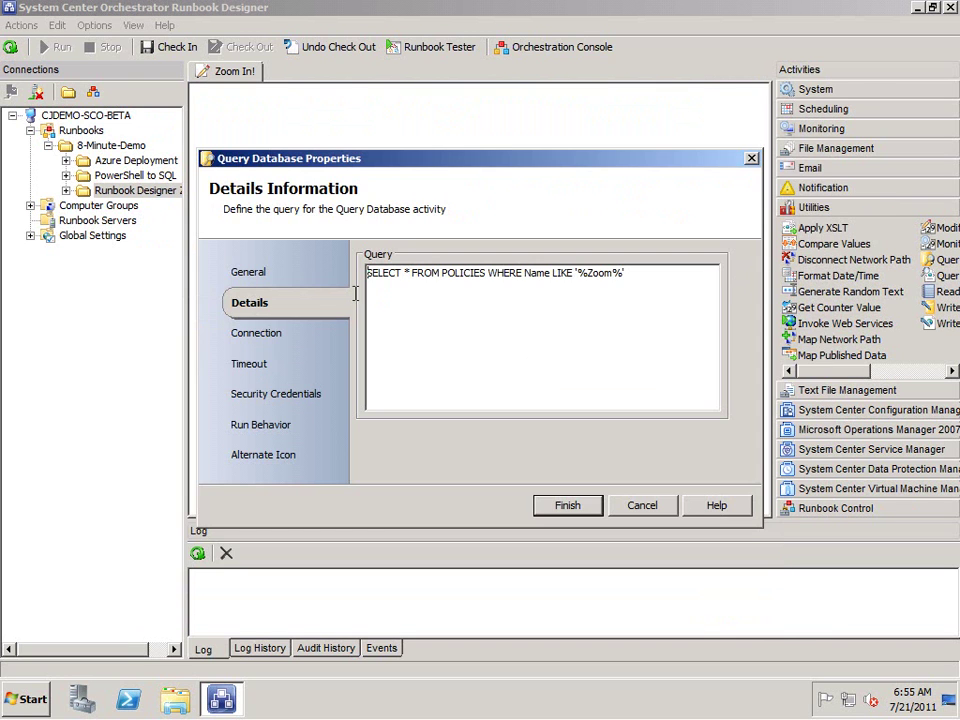
Step: Zoom the Query box, finish the Query Database properties, and check in the Zoom In! runbook
click(489, 298)
scroll(507, 330, up, 2)
scroll(507, 330, down, 3)
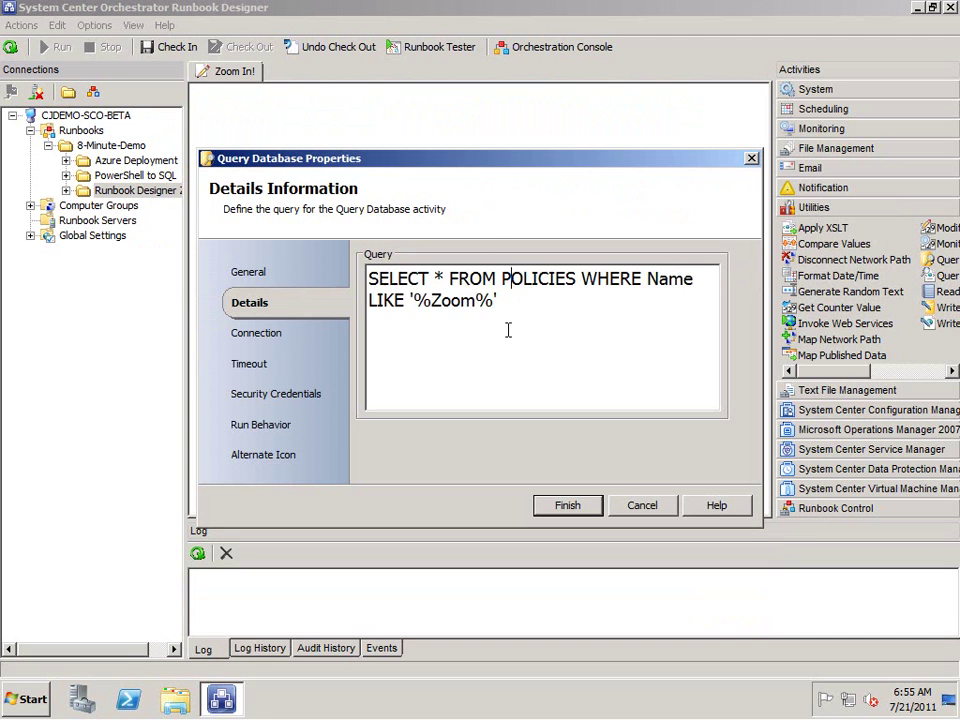
scroll(506, 322, up, 1)
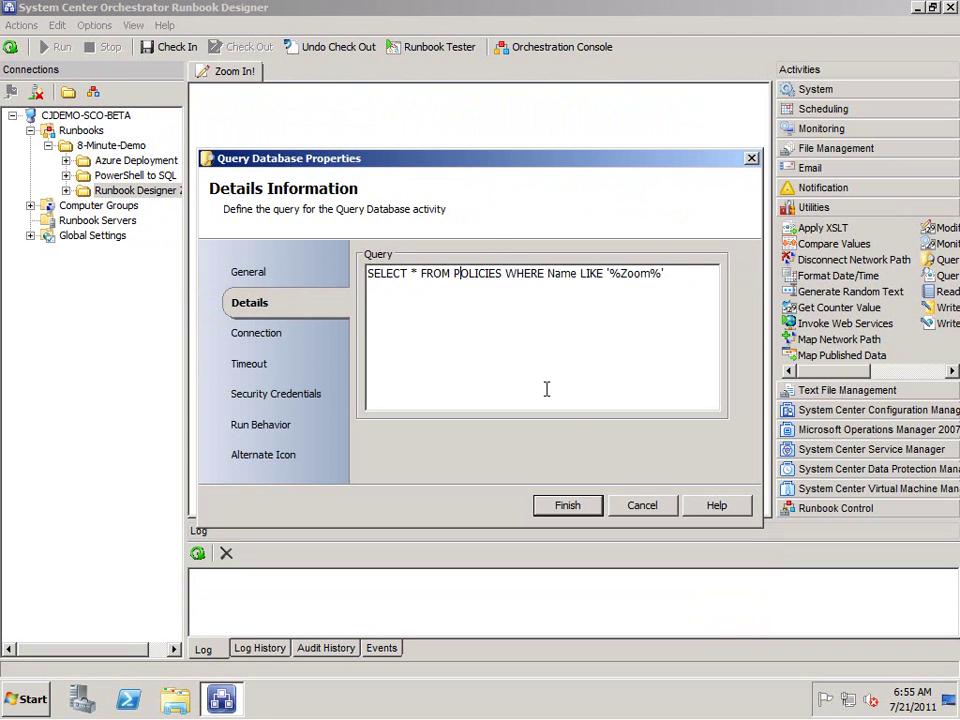
click(565, 505)
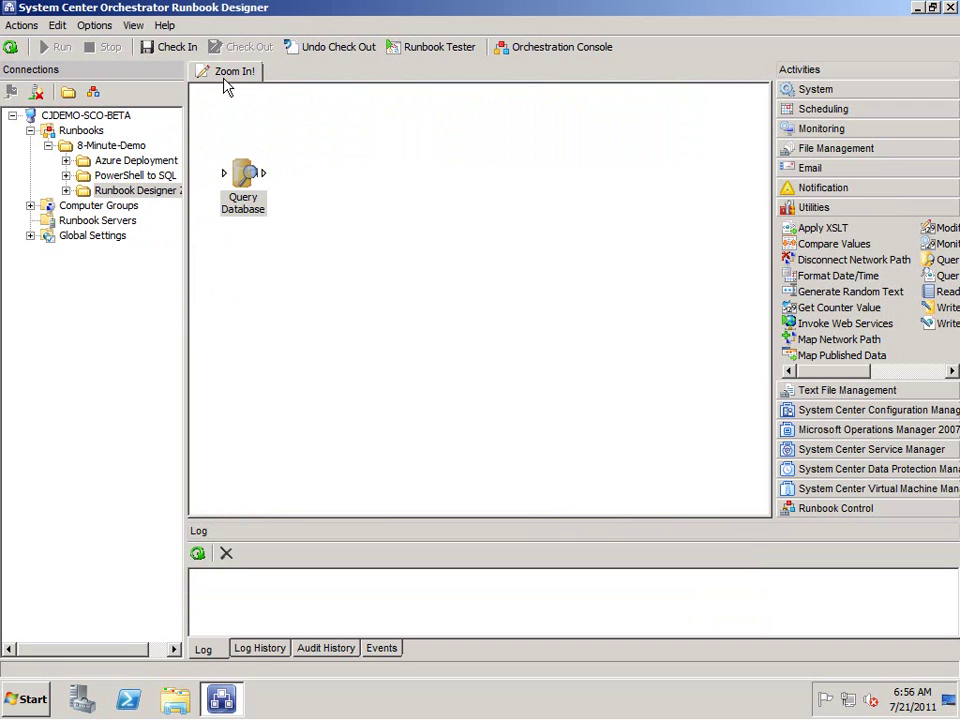
click(160, 48)
Step: Step through the Zoom In! runbook's Query Database activity in Runbook Tester
click(420, 48)
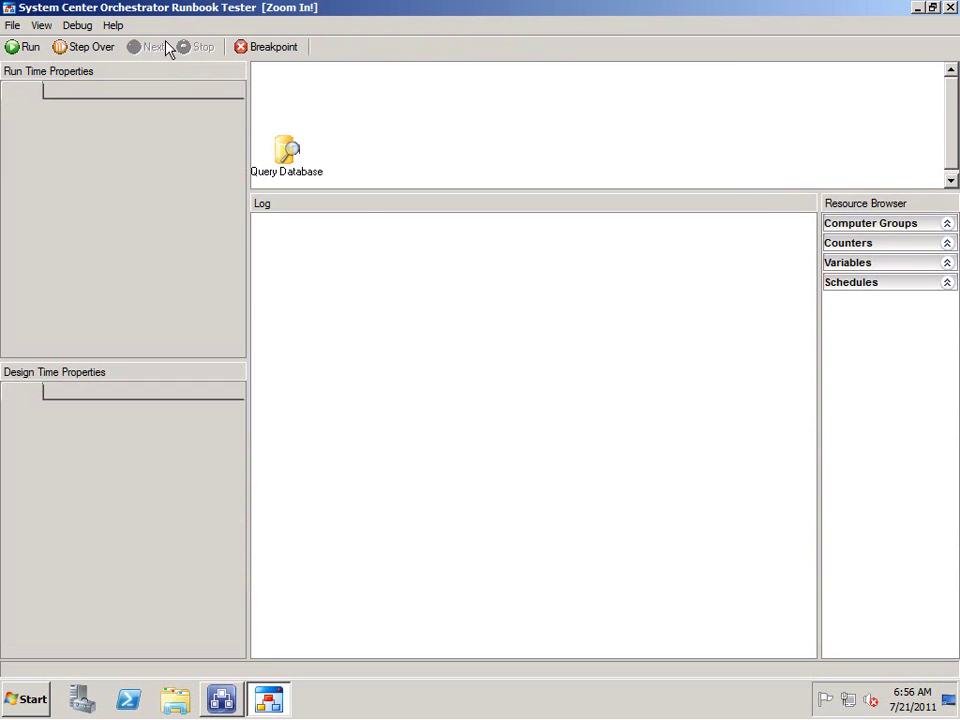
click(103, 47)
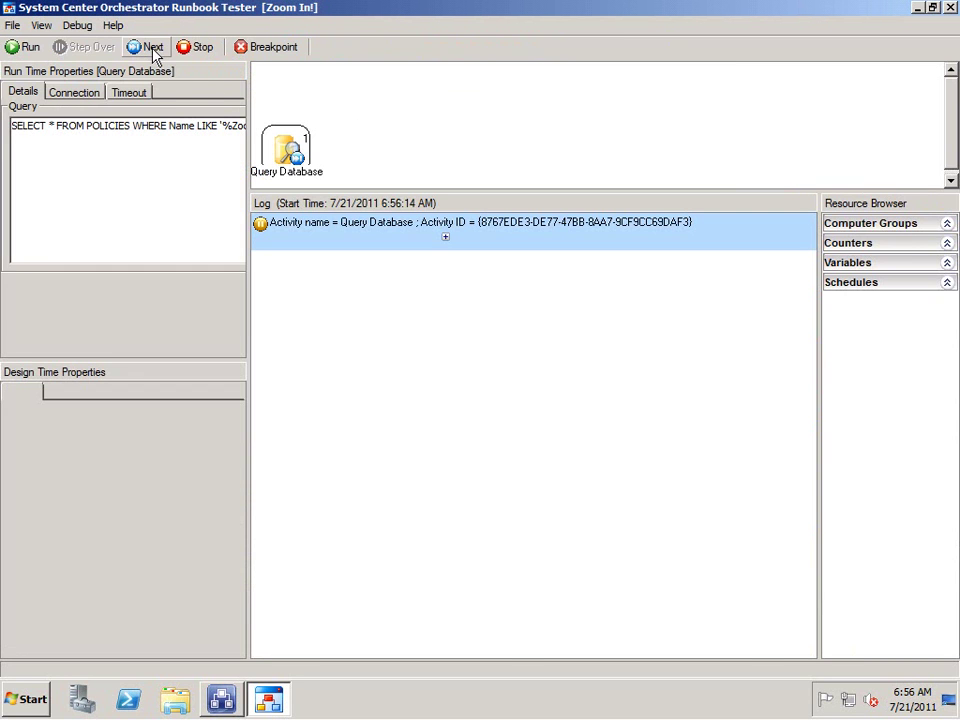
click(121, 161)
scroll(137, 146, up, 4)
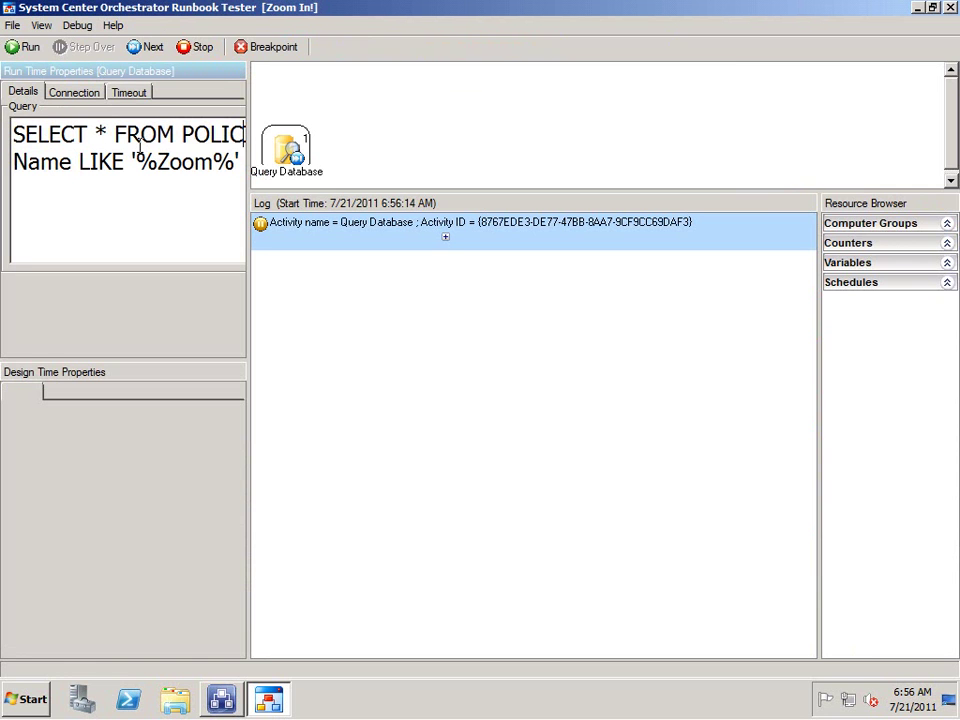
click(140, 47)
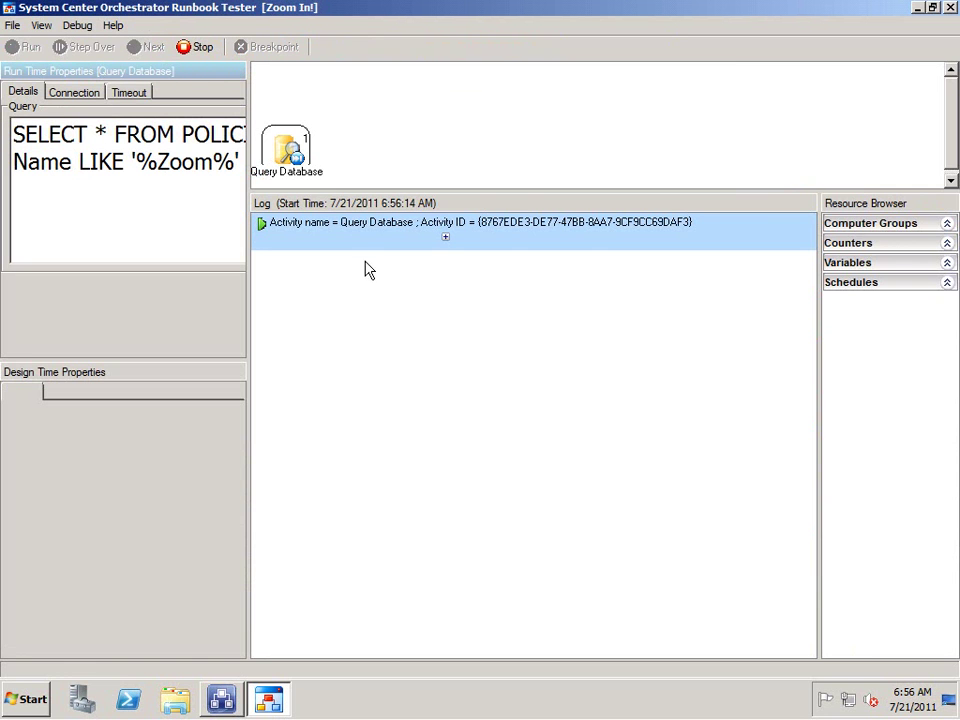
Step: Review the published data showing 1 row returned, then close the Tester
click(476, 240)
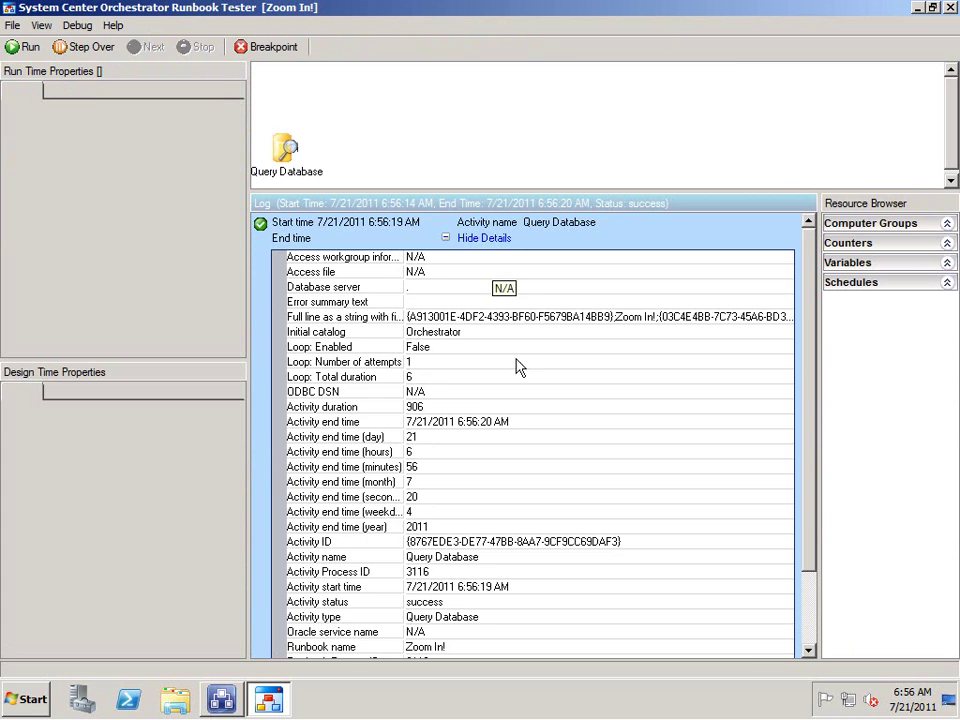
click(485, 317)
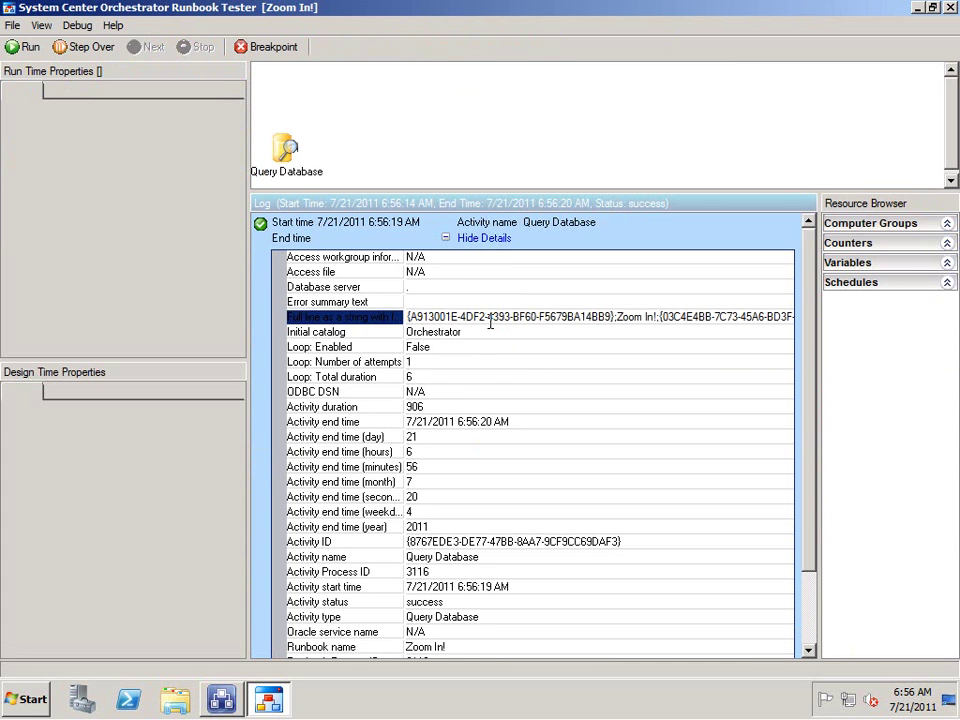
right_click(485, 319)
click(458, 362)
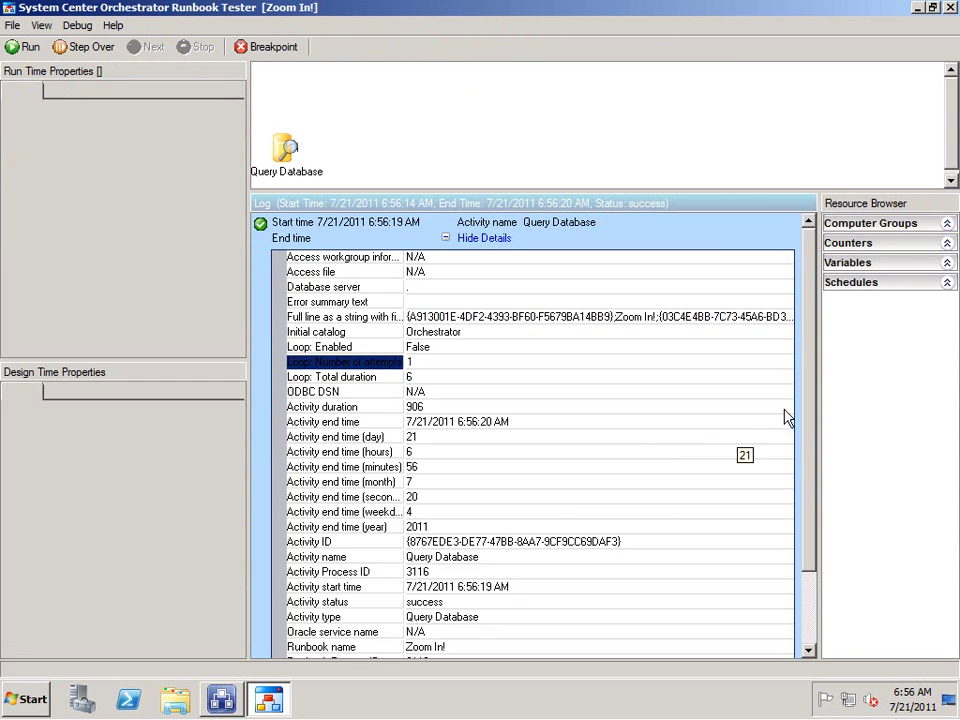
drag(814, 450, 826, 567)
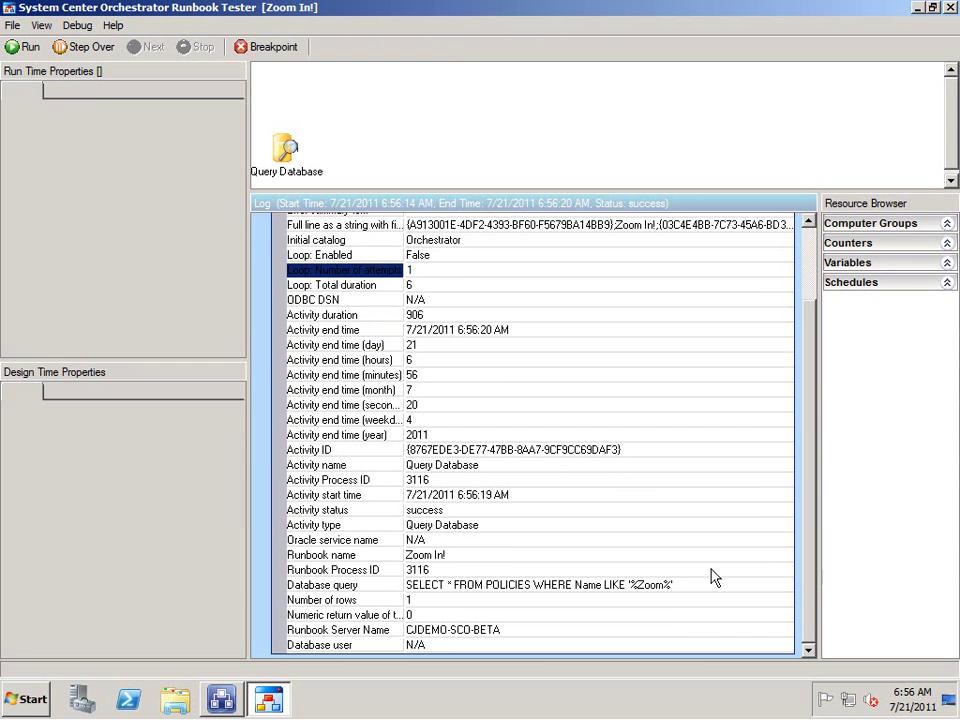
click(950, 7)
Step: Reopen the Query Database properties, zoom the query, and finish
double_click(240, 197)
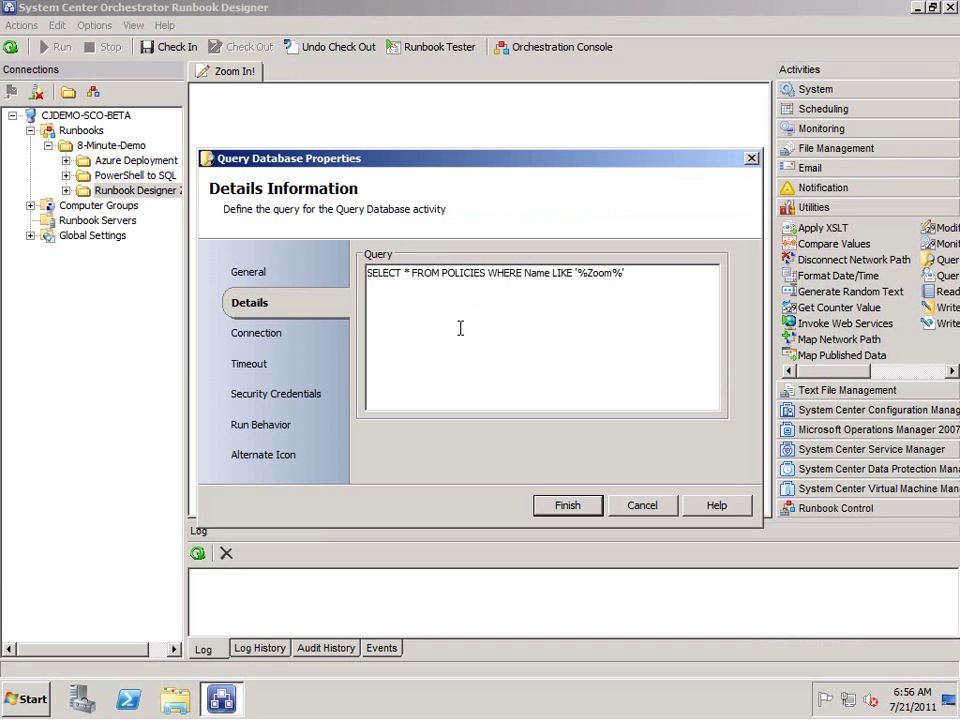
scroll(489, 306, up, 4)
scroll(489, 312, up, 2)
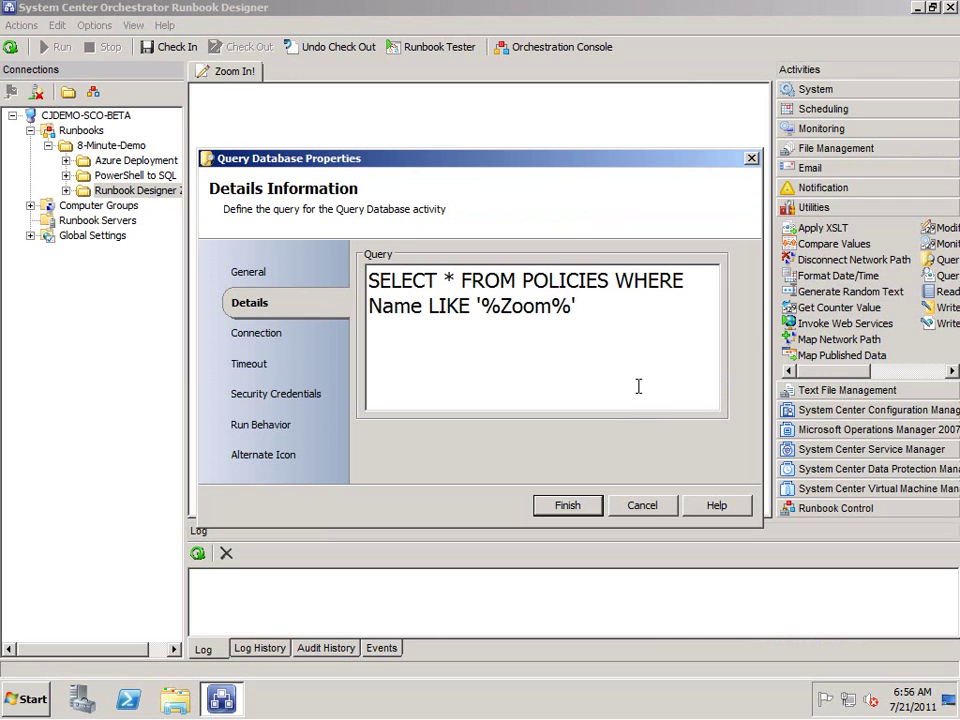
scroll(585, 358, up, 2)
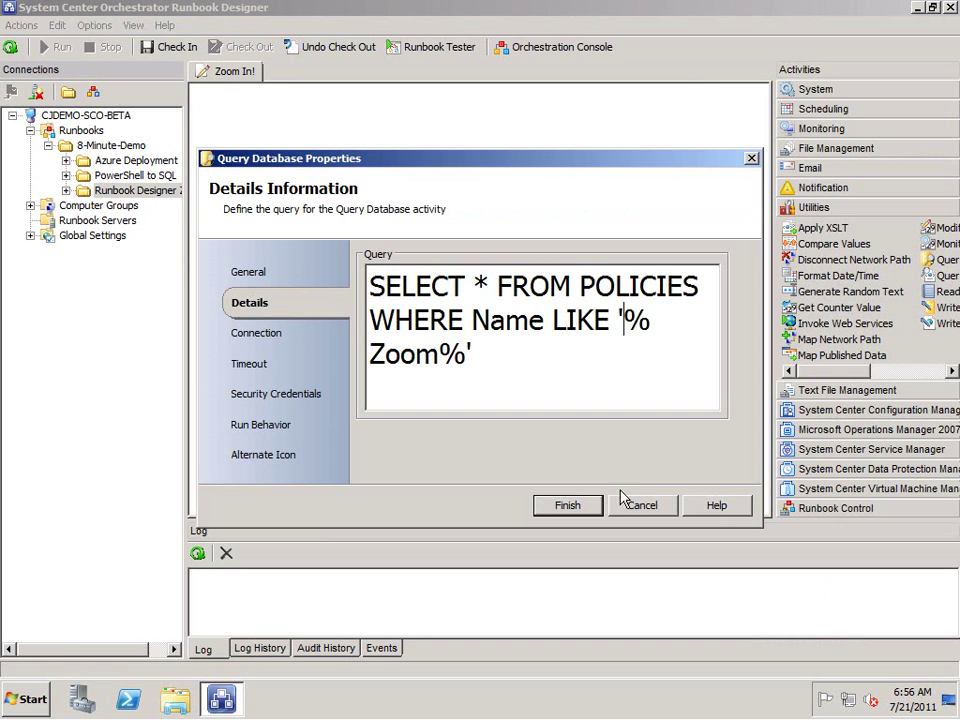
click(576, 507)
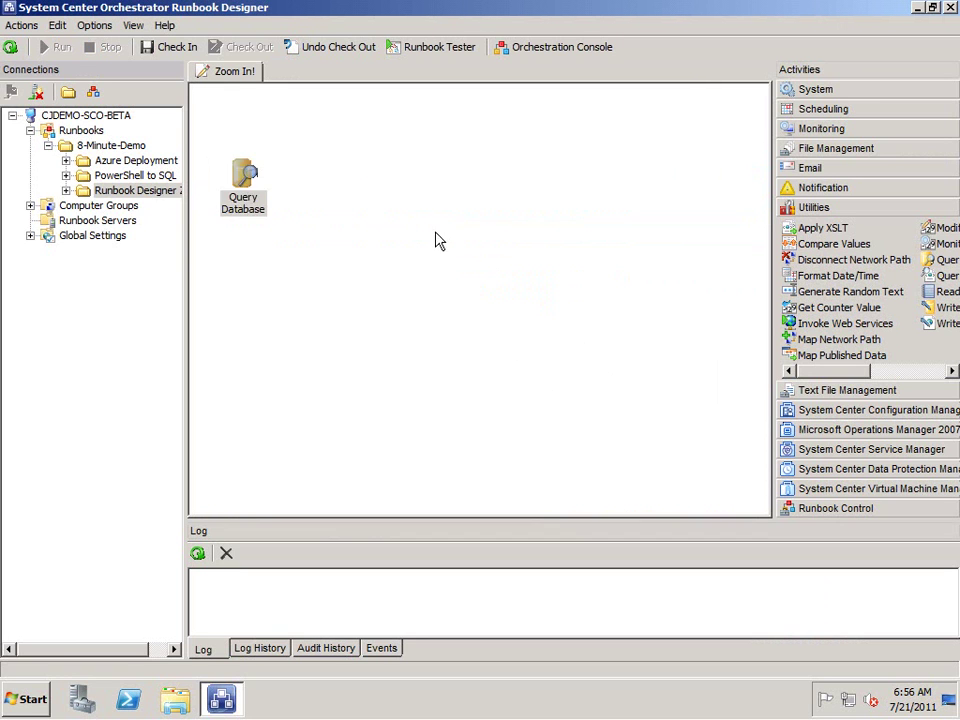
Step: Copy the Query Database activity and paste a duplicate onto the canvas
right_click(228, 182)
click(270, 249)
right_click(311, 169)
click(336, 176)
Step: Cut the copy's query down to SELECT '[ and open it in the Expand editor
double_click(313, 177)
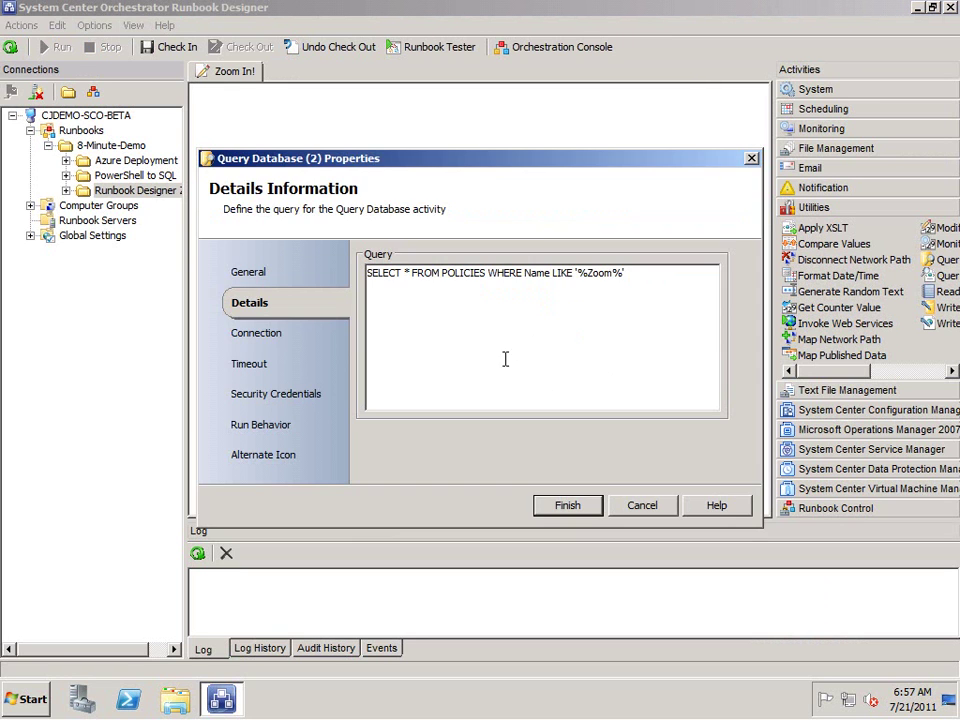
drag(625, 272, 404, 272)
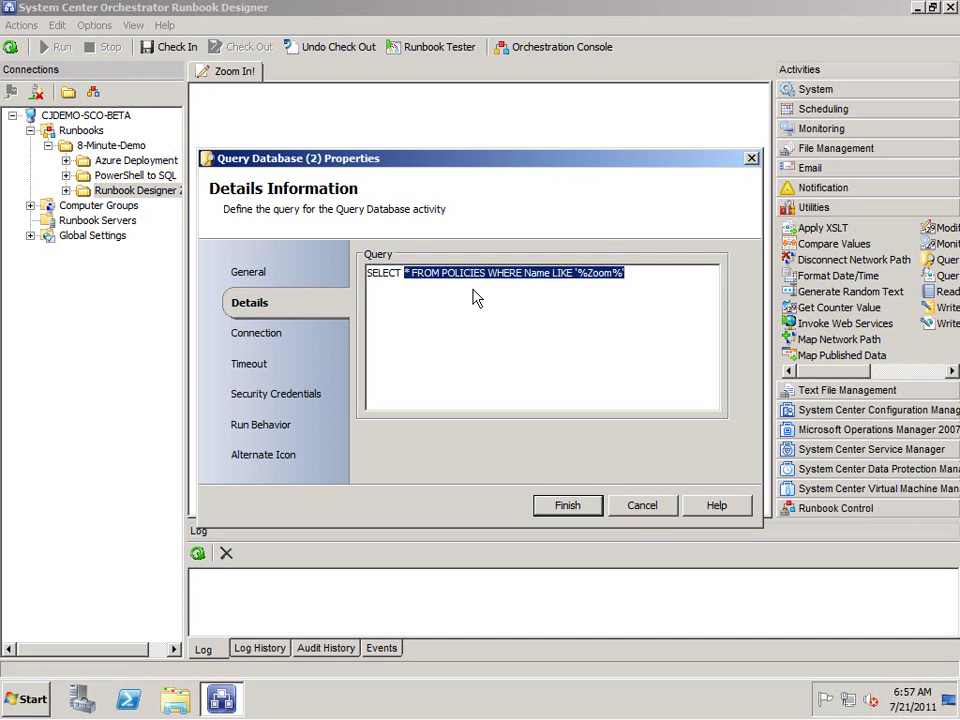
text('[)
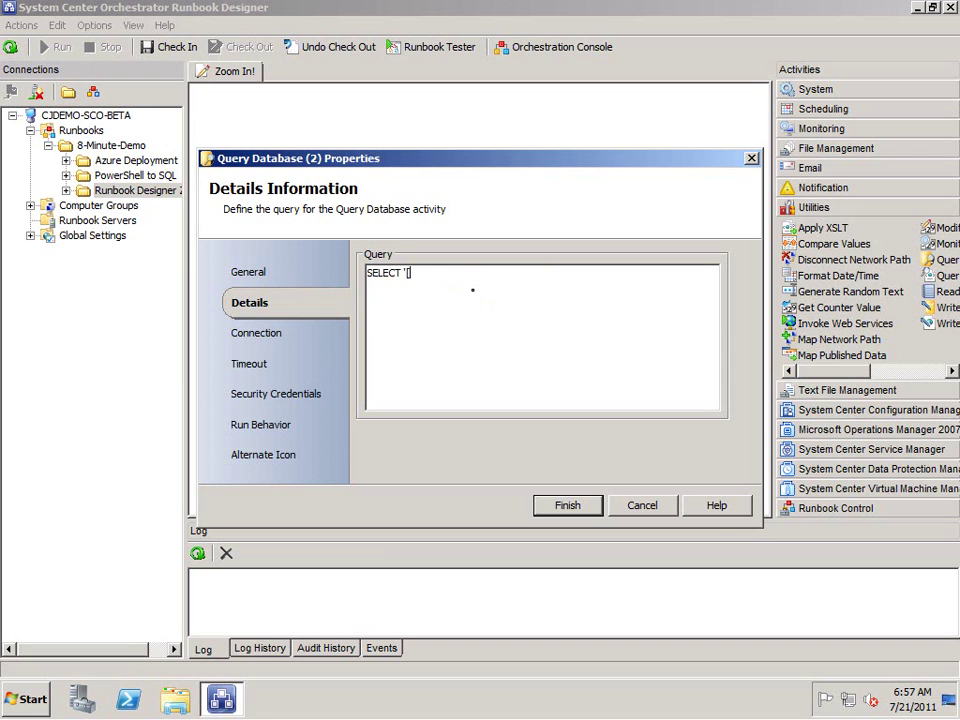
right_click(438, 295)
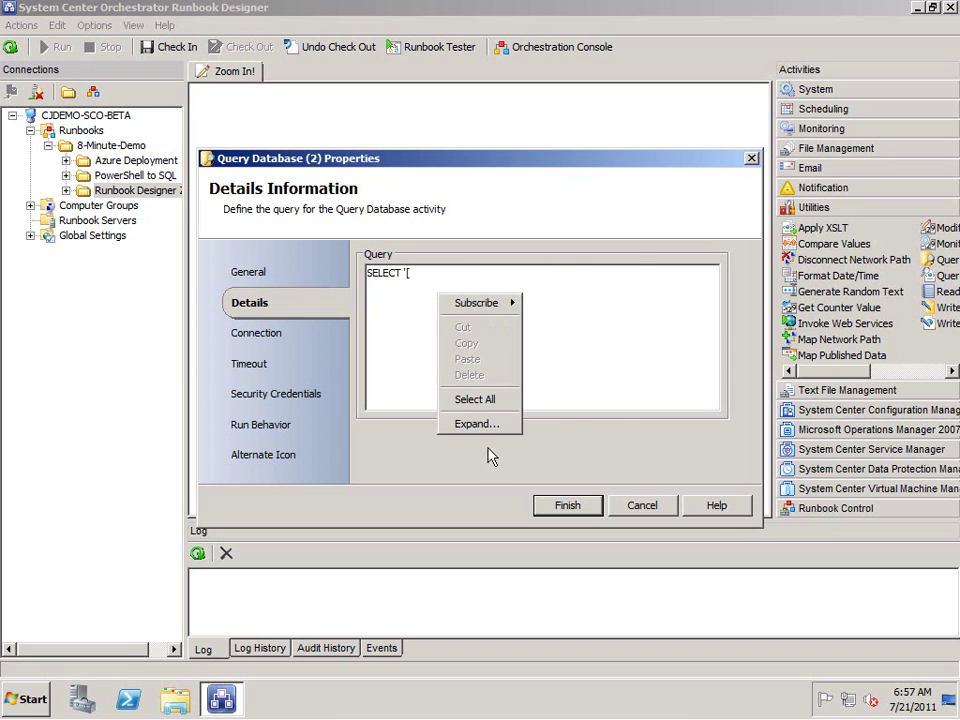
click(470, 424)
Step: In the maximized editor, type field( and insert Query Database's Full line returned data
double_click(414, 245)
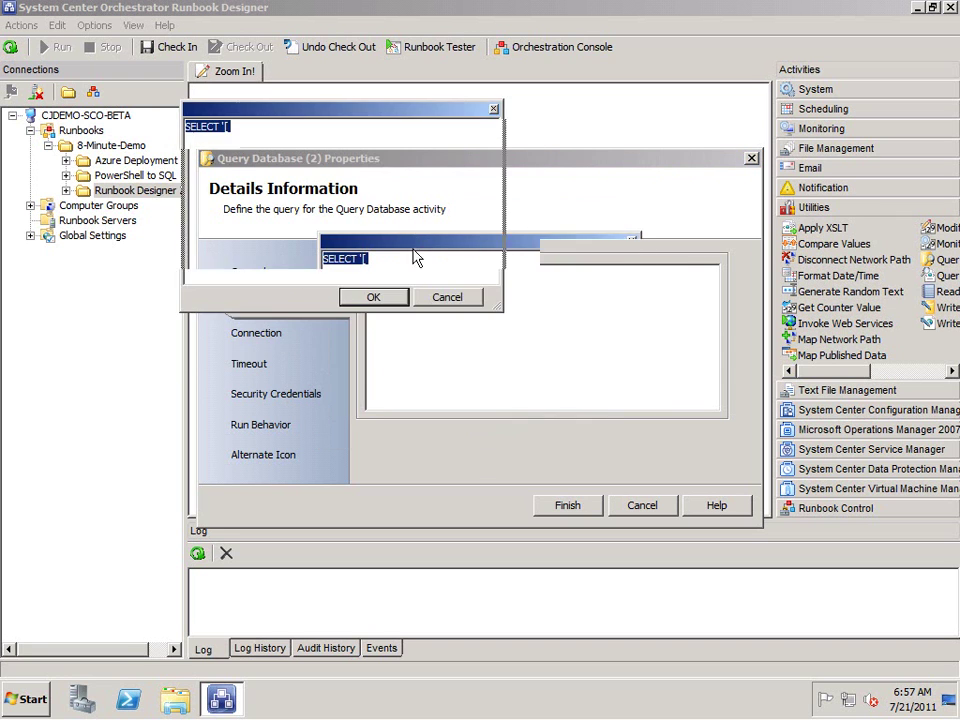
ctrl+scroll(492, 313, up, 3)
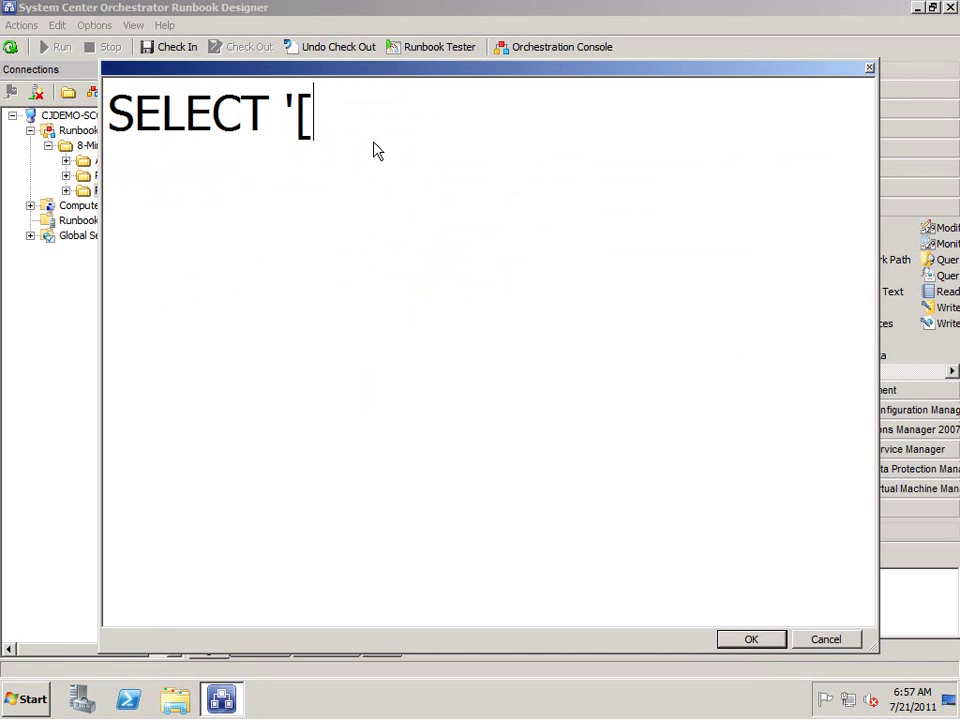
text(field()
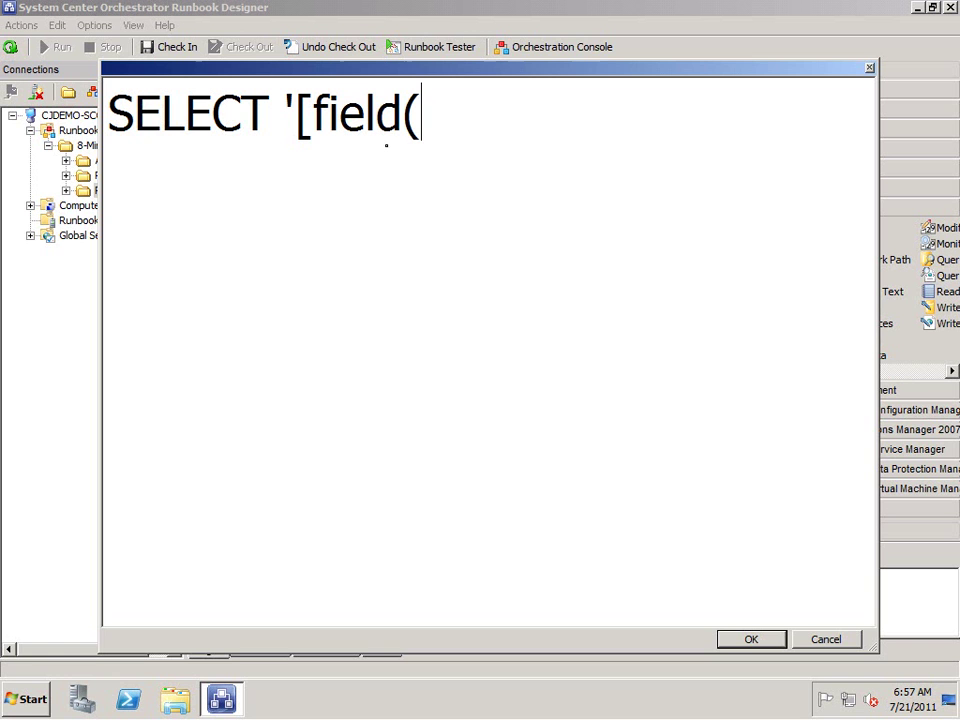
right_click(443, 110)
mouse_move(482, 115)
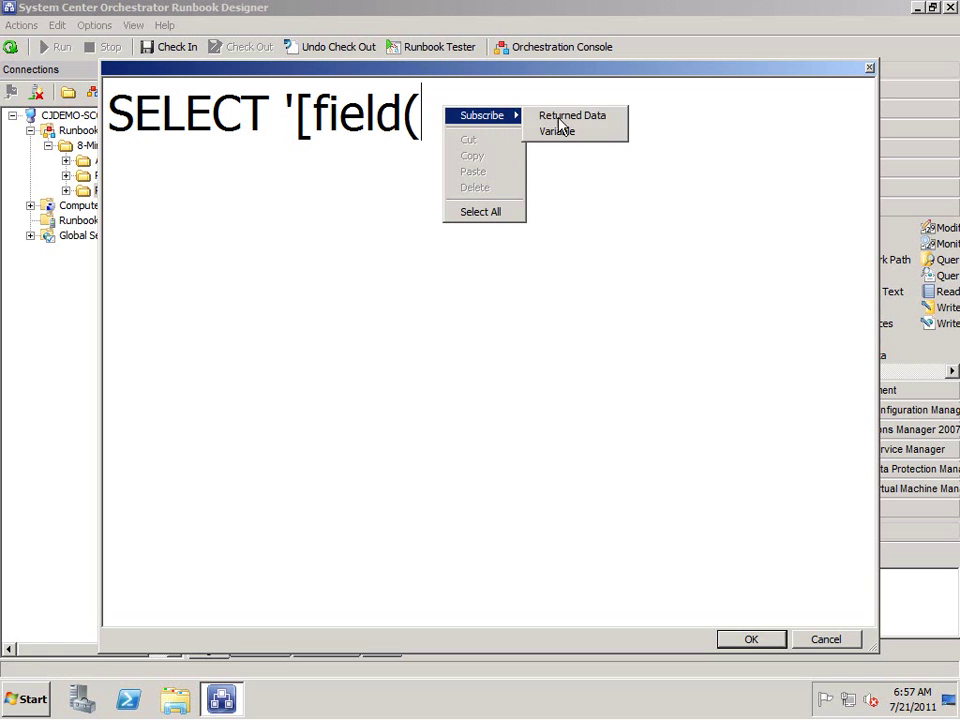
click(576, 120)
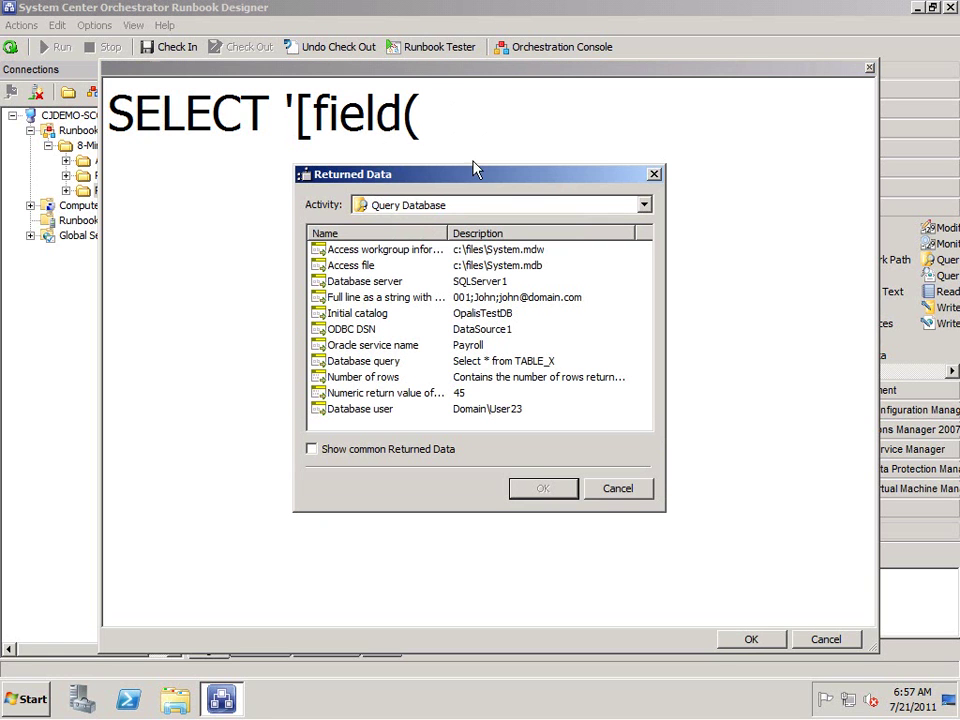
double_click(368, 302)
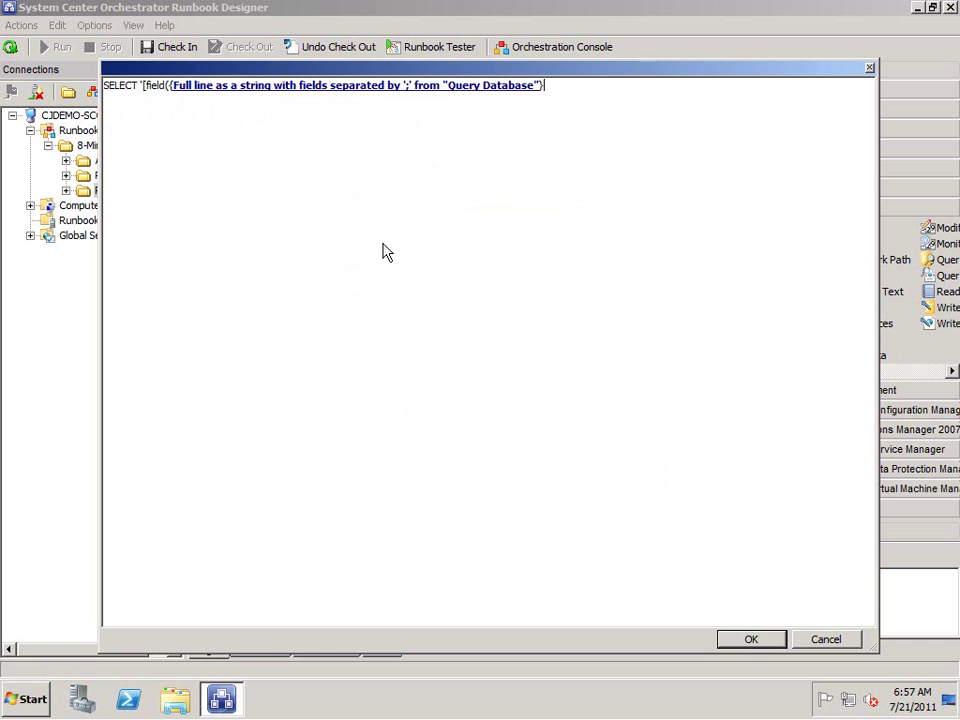
Step: Complete the query with ,';',2)]' and save Query Database (2)
scroll(590, 162, up, 5)
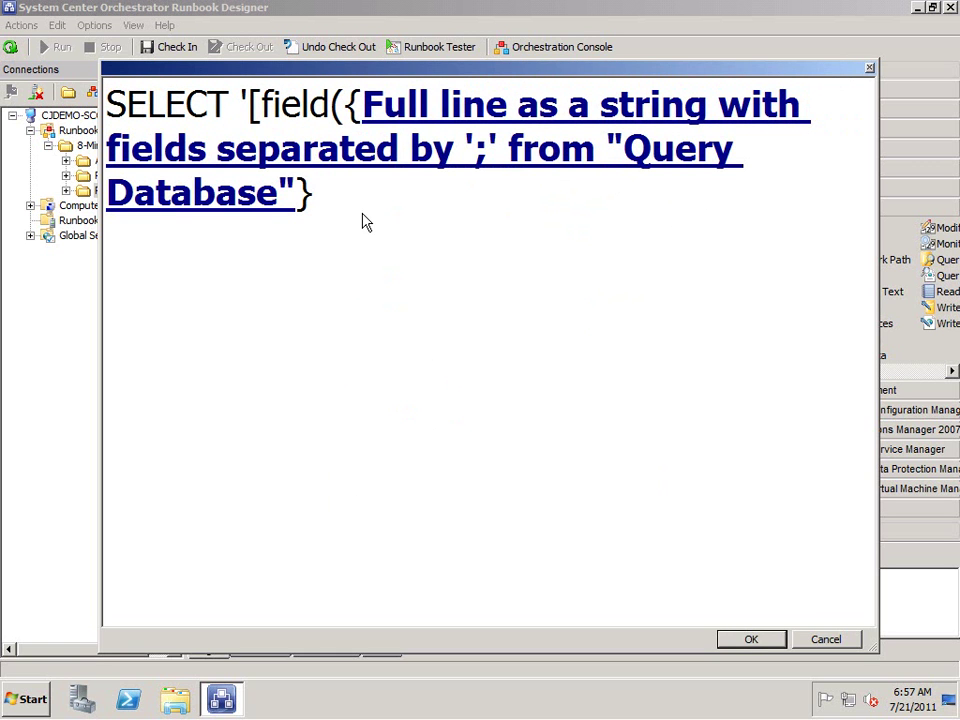
text(,';',2)]')
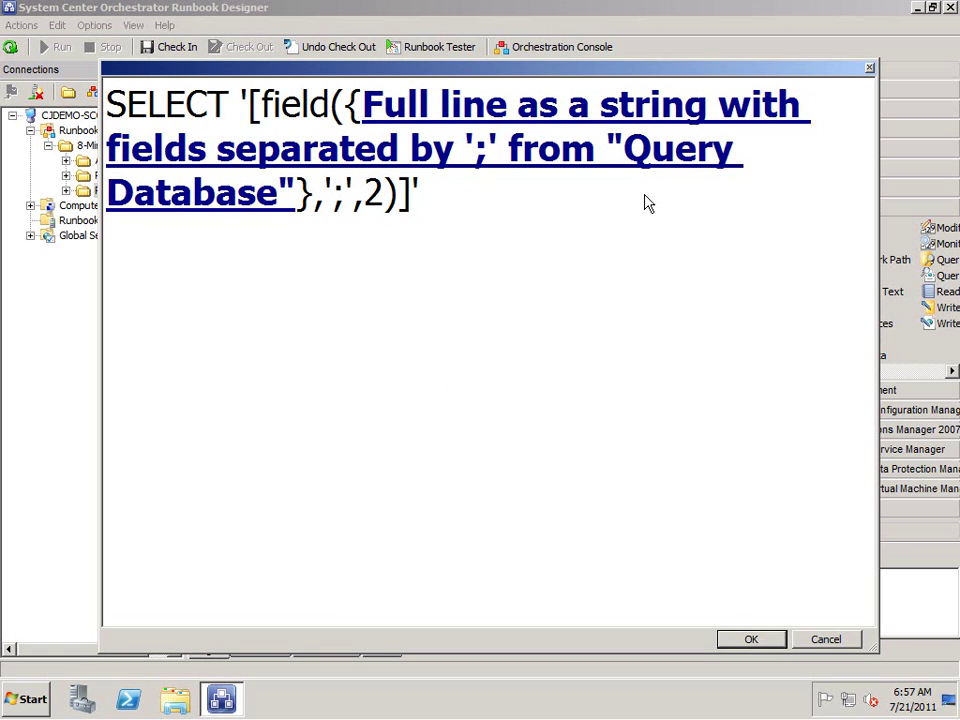
click(750, 640)
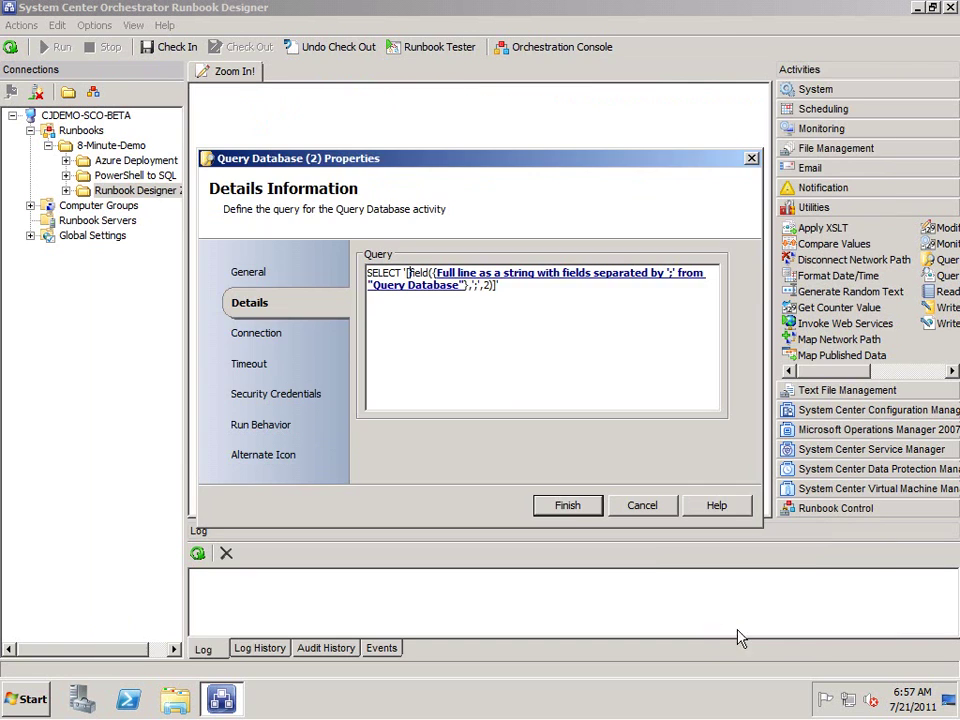
click(567, 506)
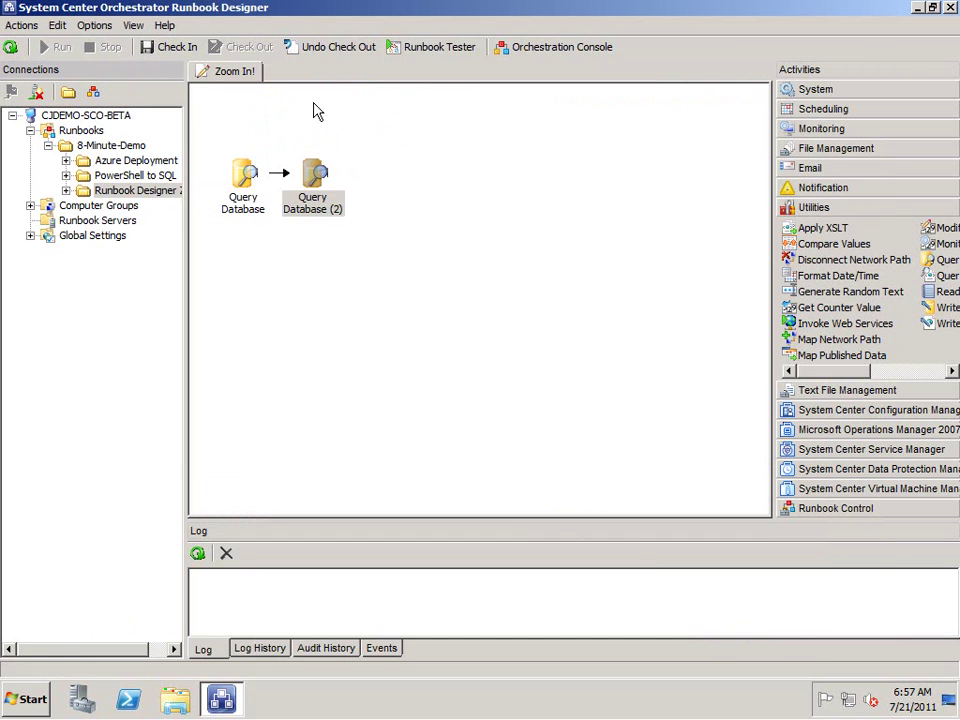
Step: Test-run both activities, confirming the second query resolves to SELECT 'Zoom In!', then close the Tester
click(438, 50)
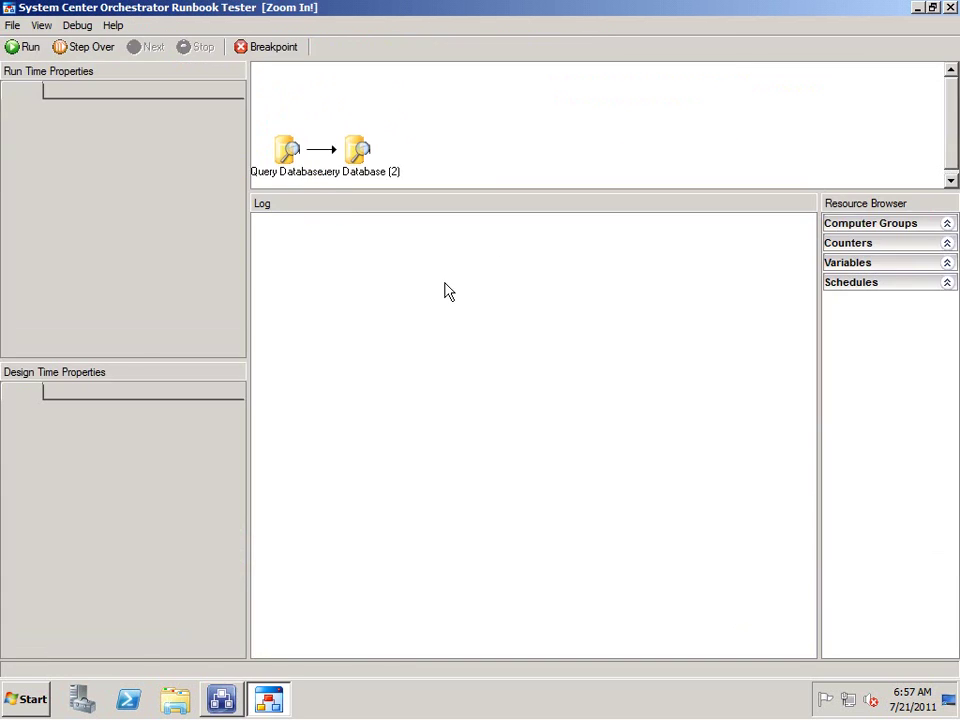
click(88, 48)
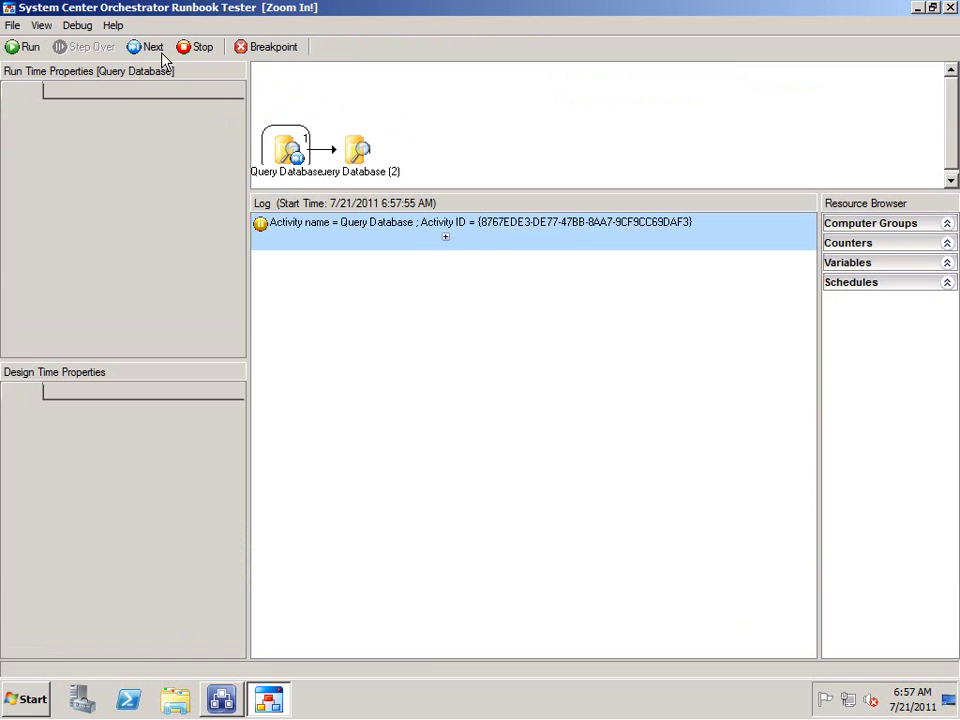
click(156, 49)
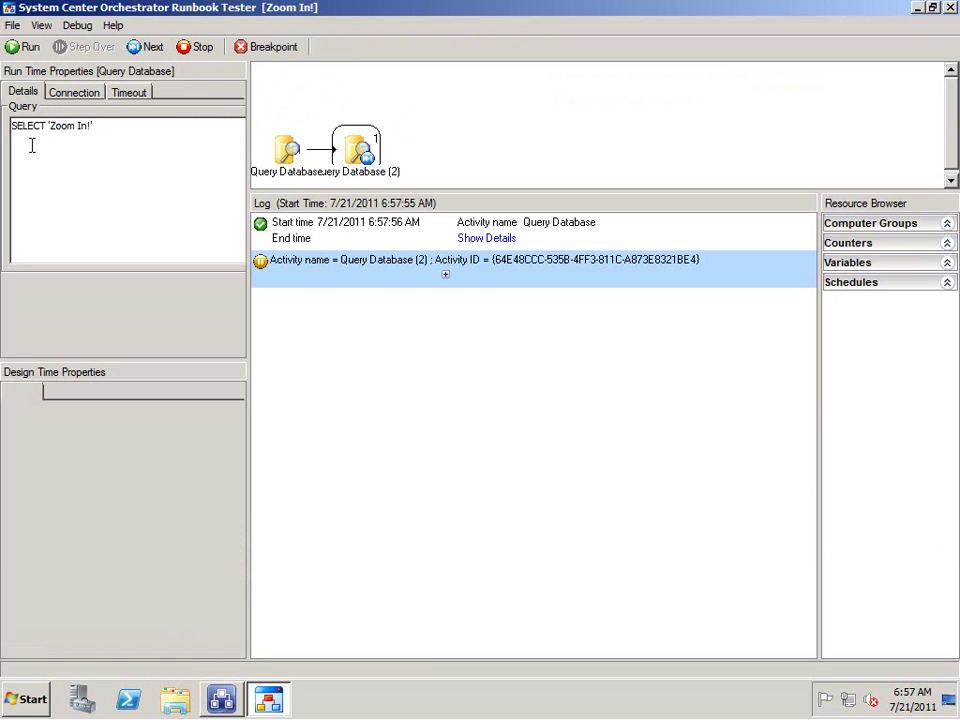
click(120, 133)
scroll(129, 148, up, 5)
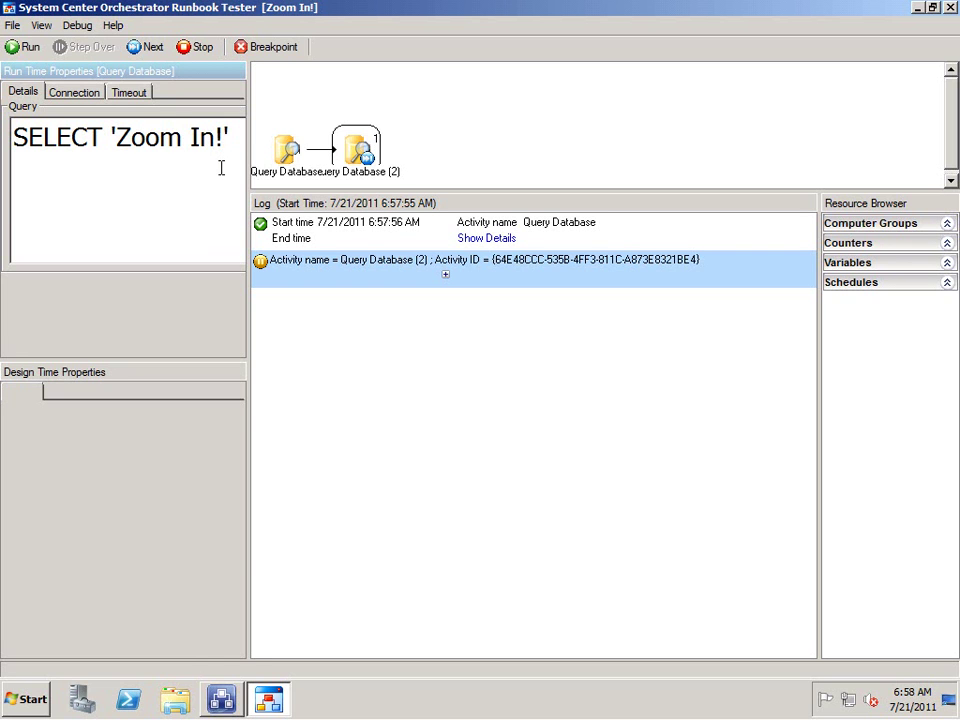
click(166, 50)
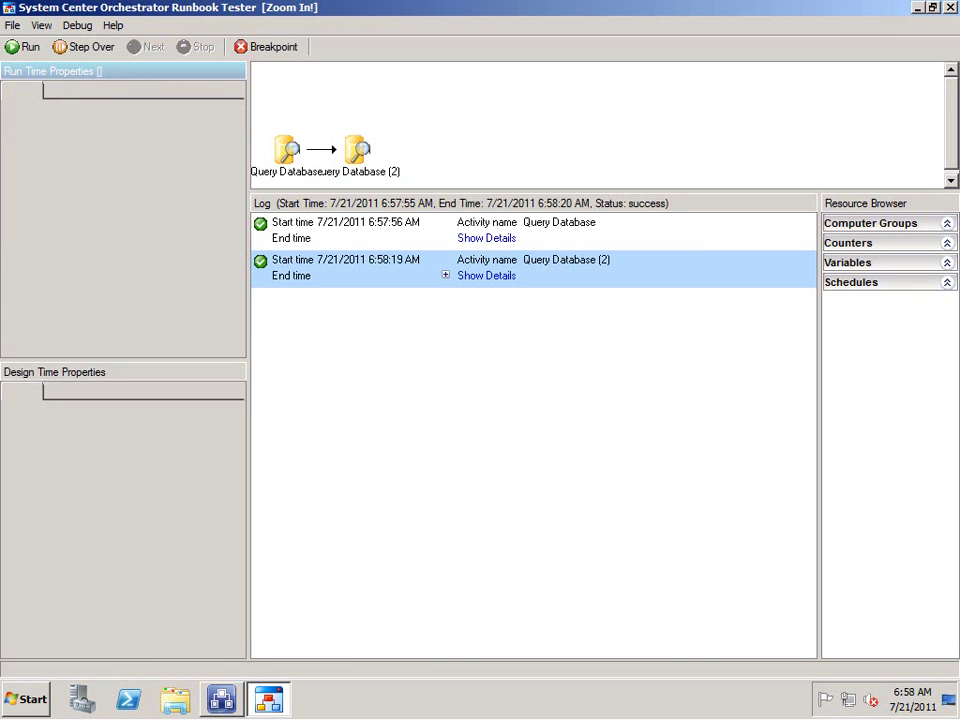
click(950, 8)
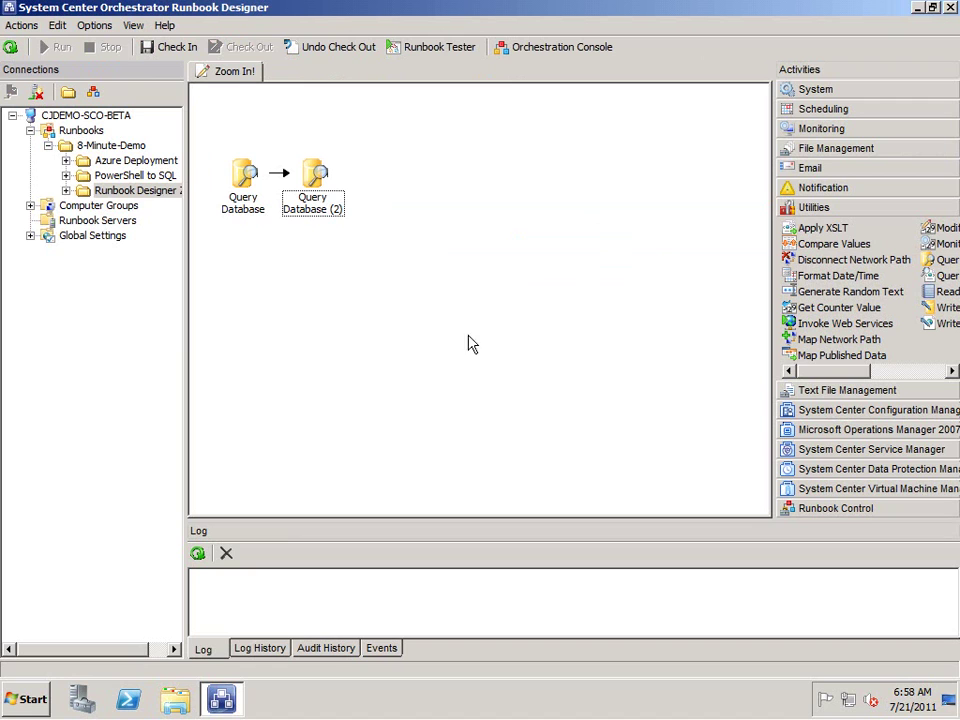